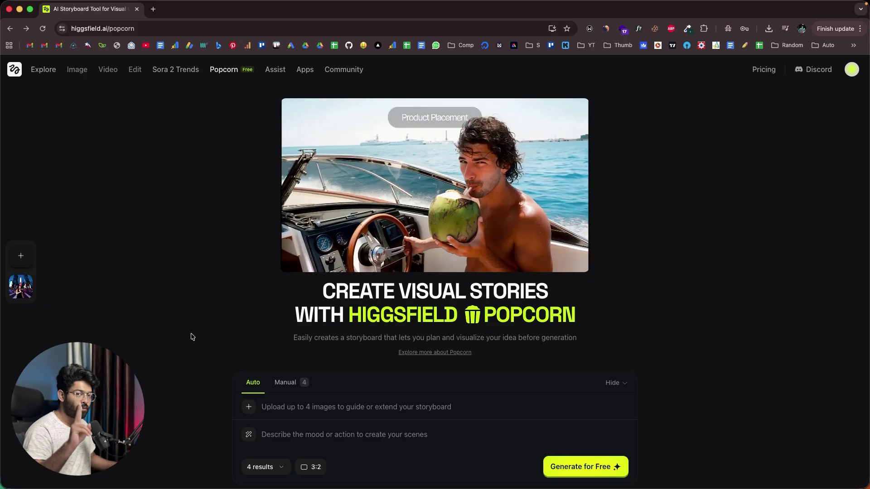
Compare the Manual and Auto storyboard modes and review the available output image amounts.
{"action": "left_click", "coordinate": [267, 382]}
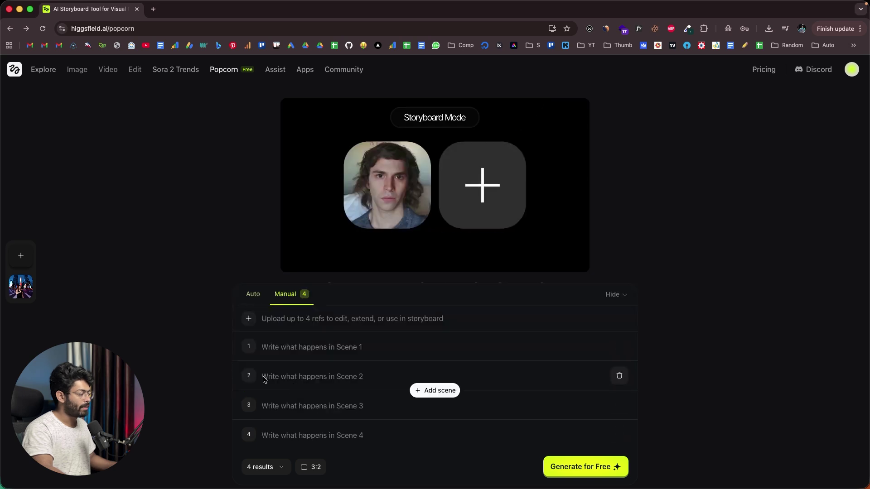
{"action": "left_click", "coordinate": [252, 293]}
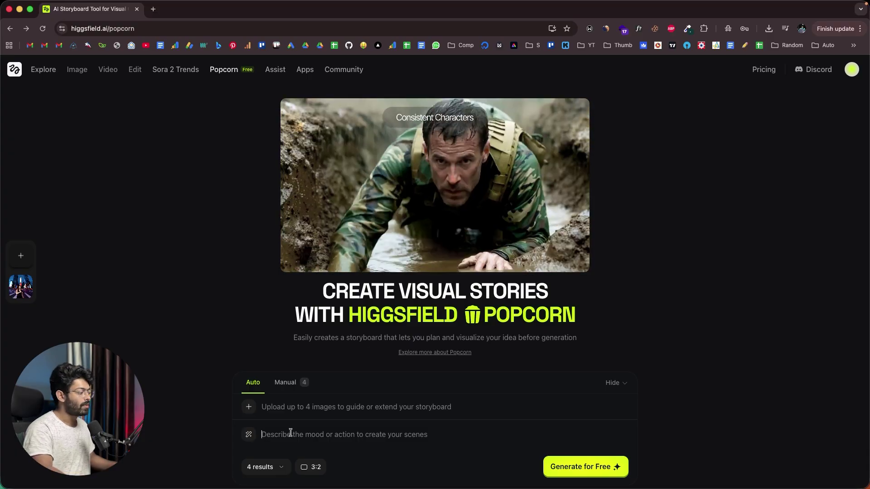
{"action": "left_click", "coordinate": [272, 466]}
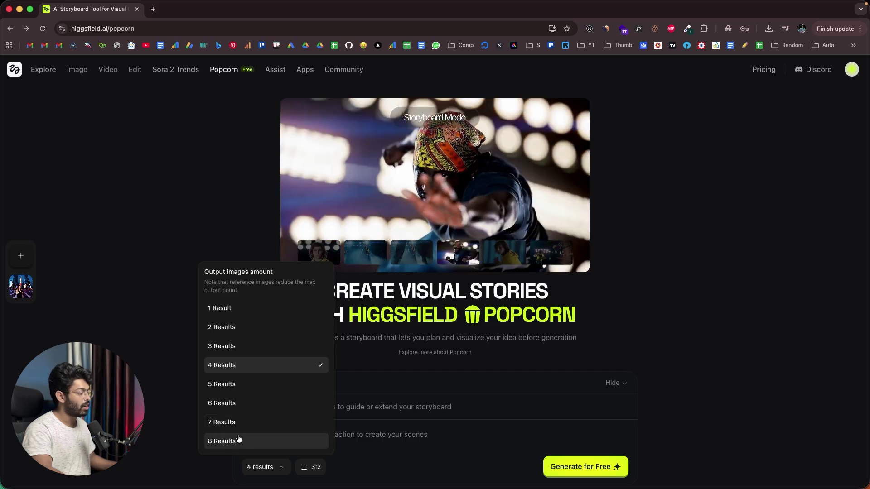
{"action": "left_click", "coordinate": [365, 473]}
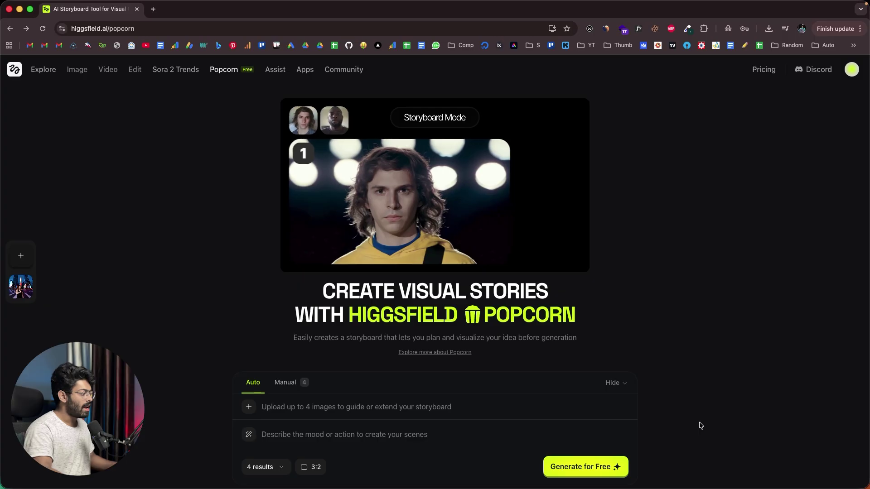
Examine the reference upload and the four scene description fields of Manual mode, and return to Auto mode.
{"action": "left_click", "coordinate": [292, 389]}
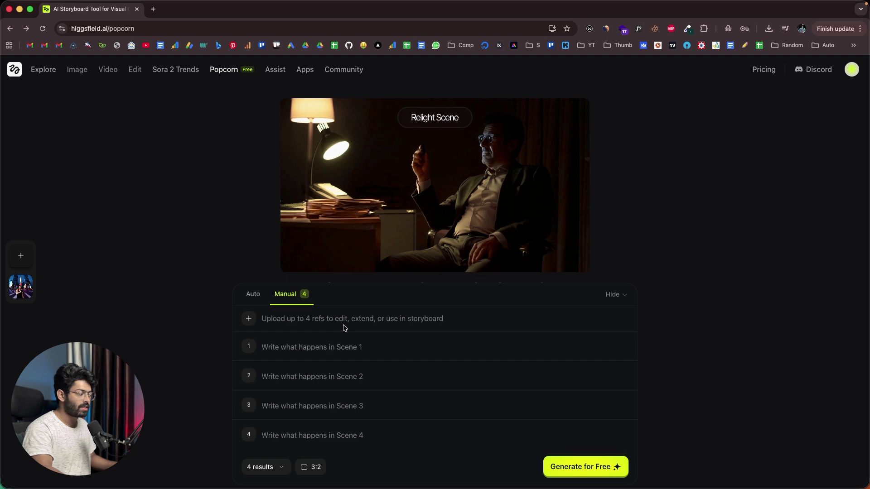
{"action": "left_click", "coordinate": [333, 350]}
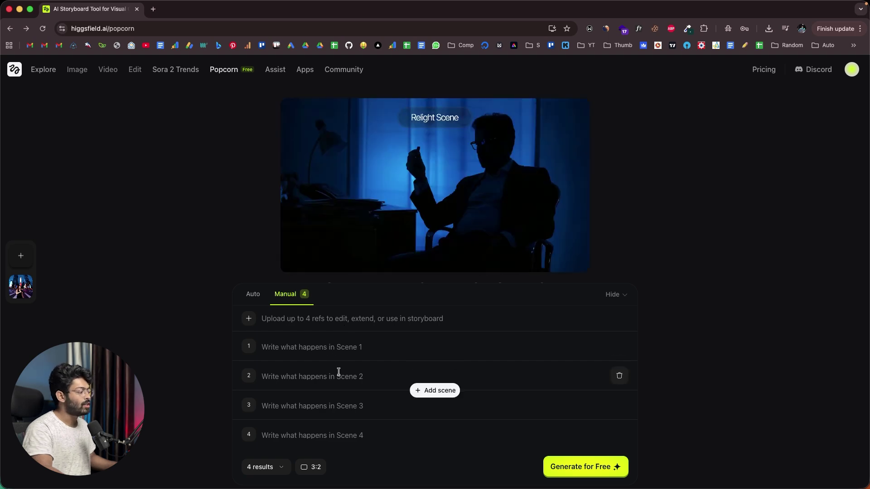
{"action": "left_click", "coordinate": [339, 374]}
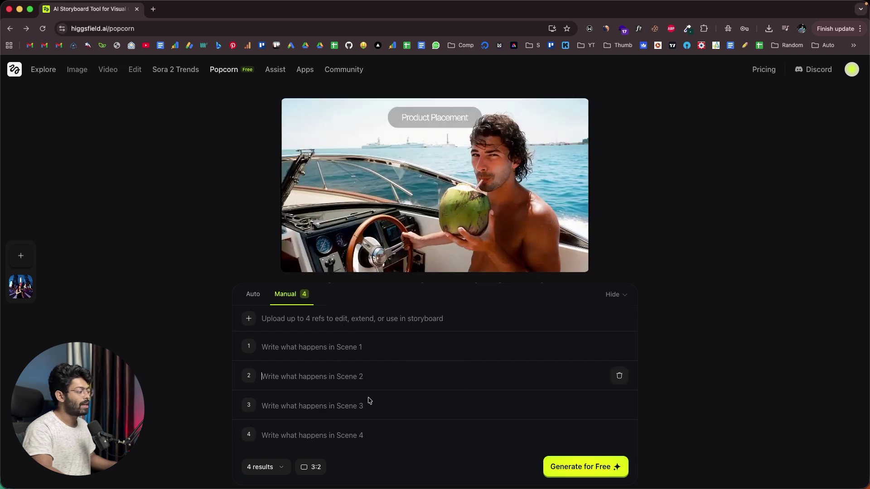
{"action": "left_click", "coordinate": [355, 434]}
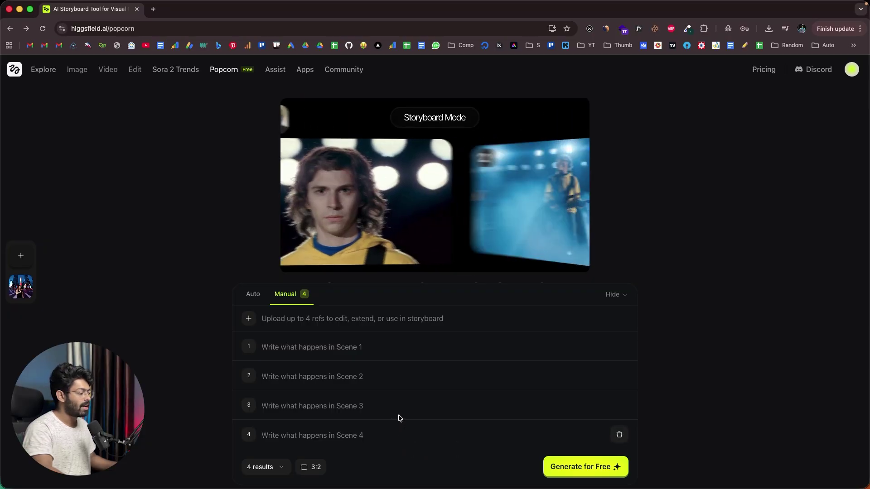
{"action": "mouse_move", "coordinate": [395, 414]}
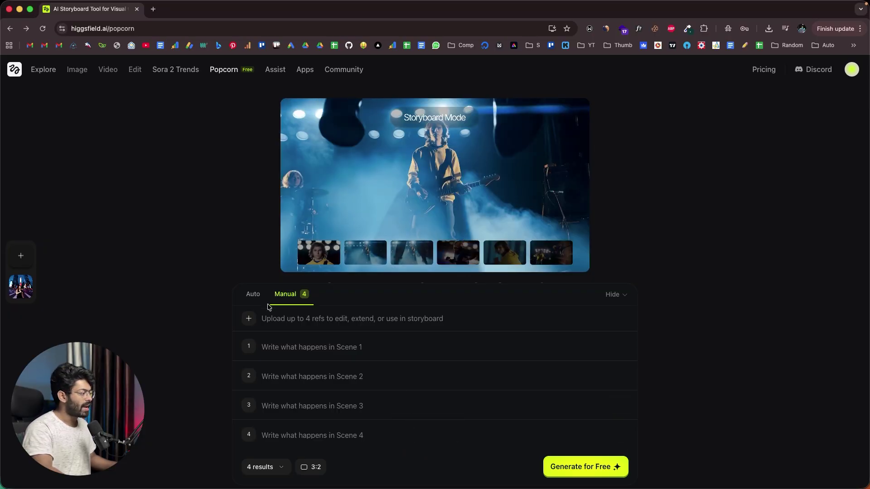
{"action": "left_click", "coordinate": [253, 295]}
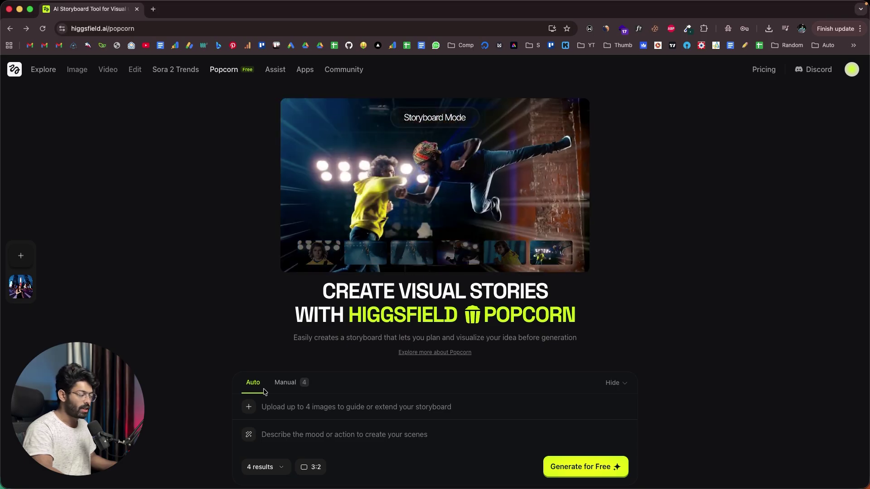
Preview the photo of the young woman and the Canon camera photo, and add both as reference images for the Auto storyboard.
{"action": "key", "text": "space"}
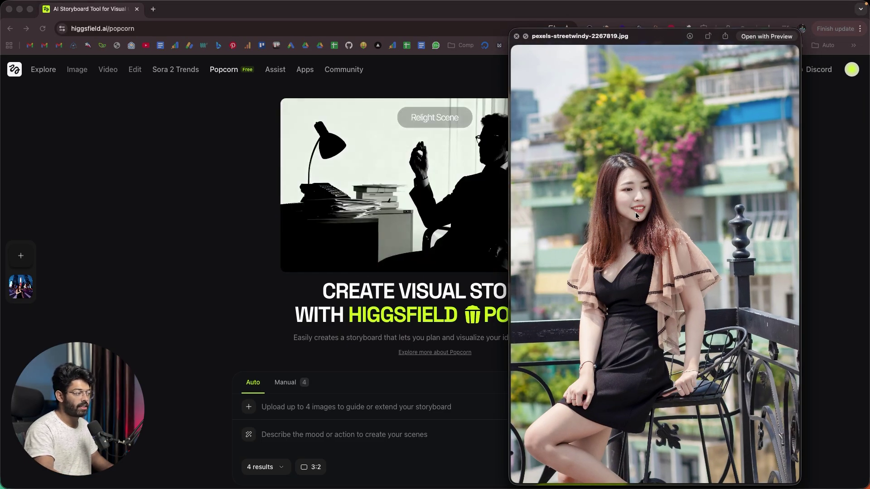
{"action": "key", "text": "Down"}
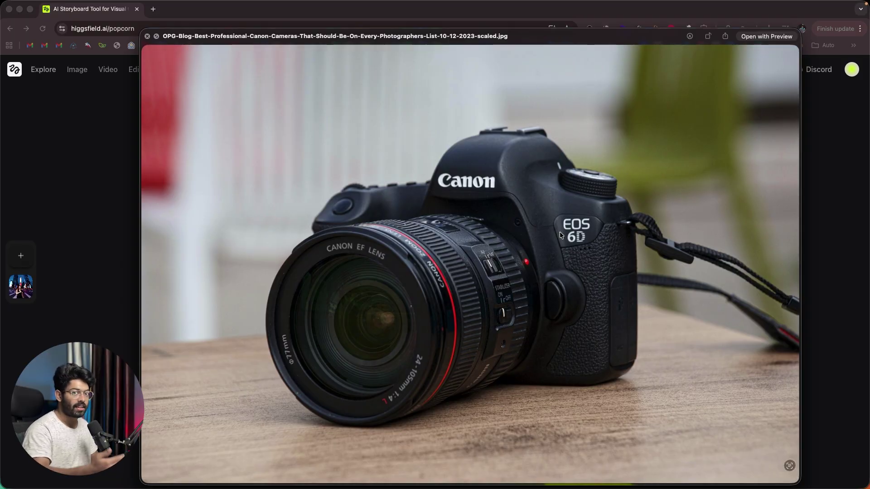
{"action": "key", "text": "space"}
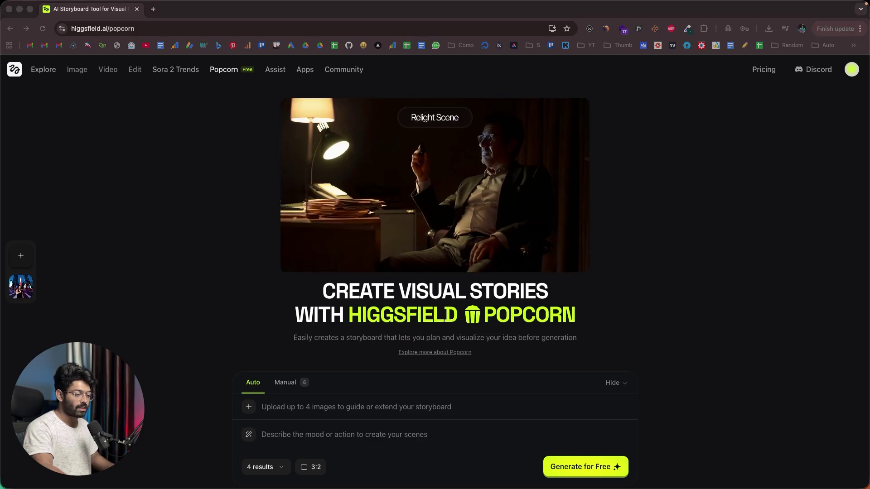
{"action": "left_click_drag", "start_coordinate": [599, 233], "coordinate": [314, 416]}
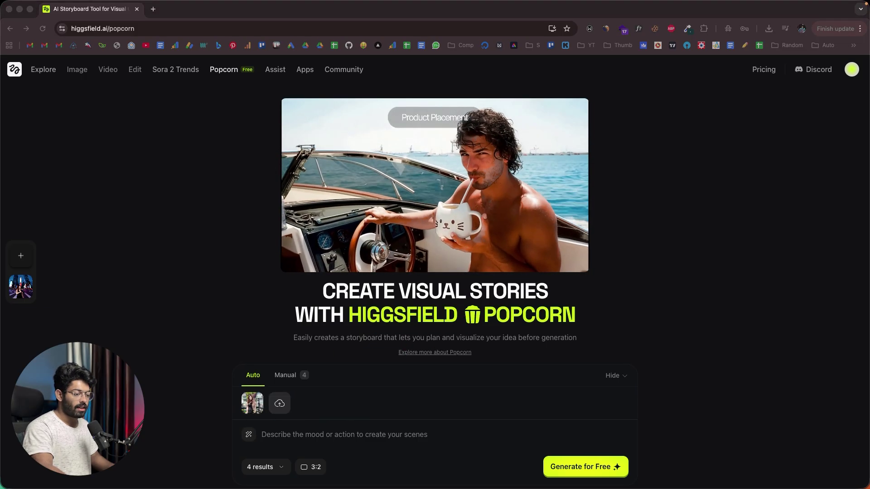
{"action": "left_click_drag", "start_coordinate": [435, 487], "coordinate": [285, 410]}
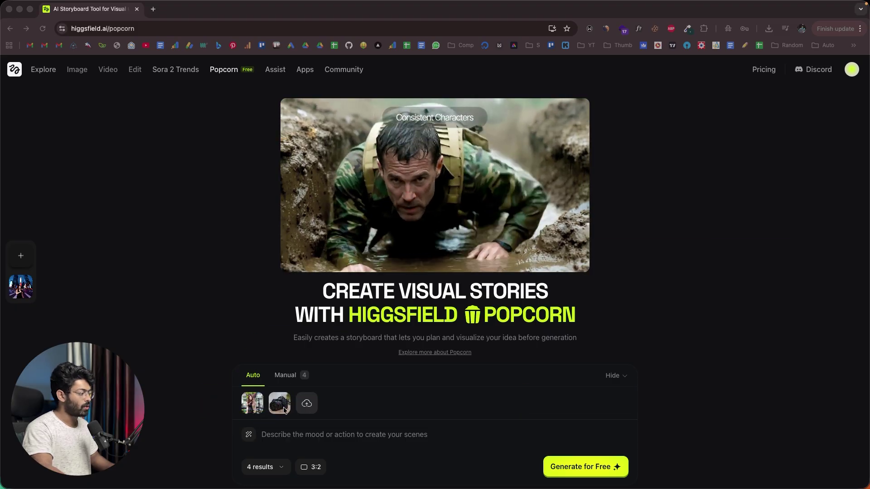
Enter the prompt "Young lady in the first photo, holding the camera in the second photo, walking through the Times Square in New York, and capturing photos and videos of the tall skyscrapers.".
{"action": "left_click", "coordinate": [315, 436]}
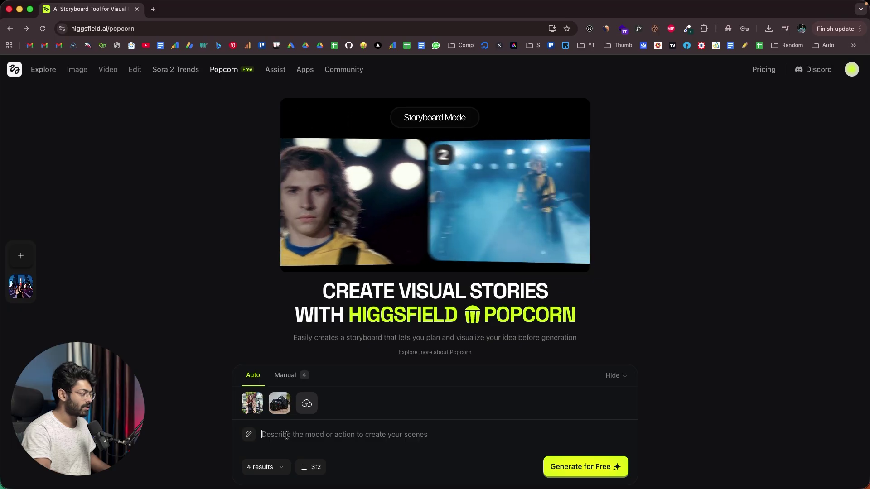
{"action": "type", "text": "Young lady in the first photo, holding the camera in the second photo, walking through the Times Square in New York, and capturing photos and videos of the tall skyscrapers."}
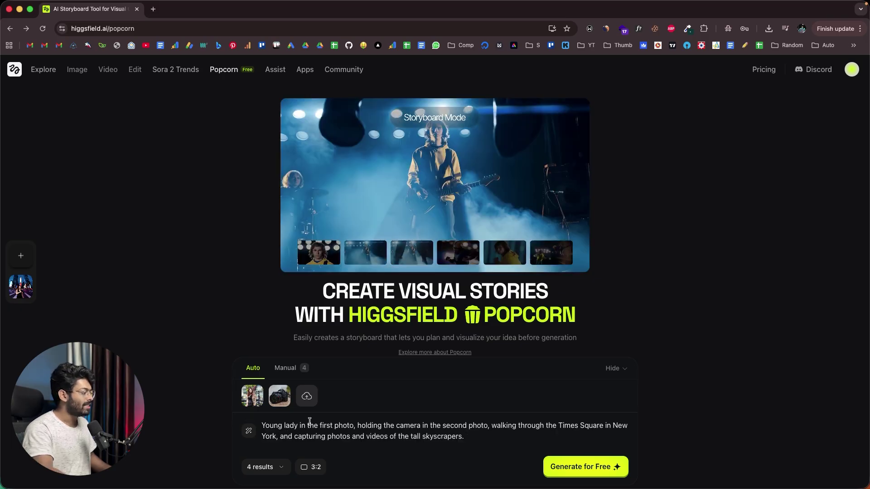
{"action": "left_click_drag", "start_coordinate": [499, 436], "coordinate": [262, 426]}
{"action": "left_click", "coordinate": [322, 426]}
{"action": "mouse_move", "coordinate": [266, 398]}
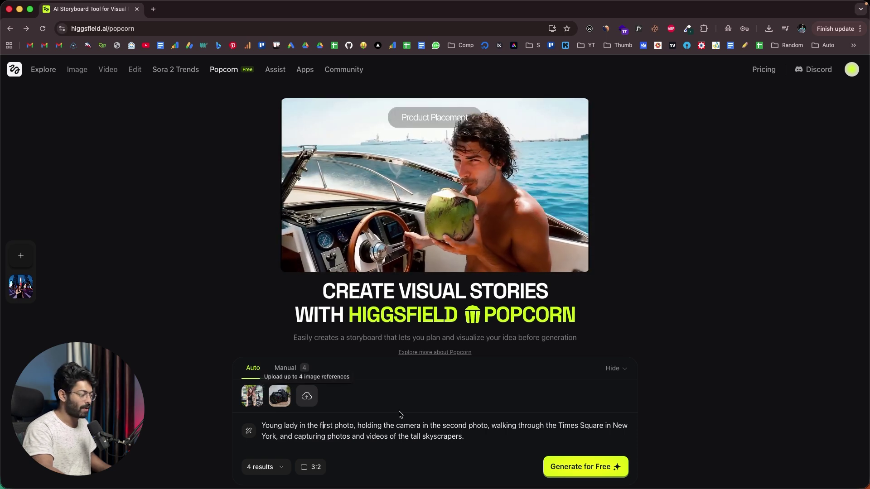
Keep 4 results, choose the 3:2 aspect ratio, and generate the storyboard from the prompt and both references.
{"action": "left_click", "coordinate": [279, 468]}
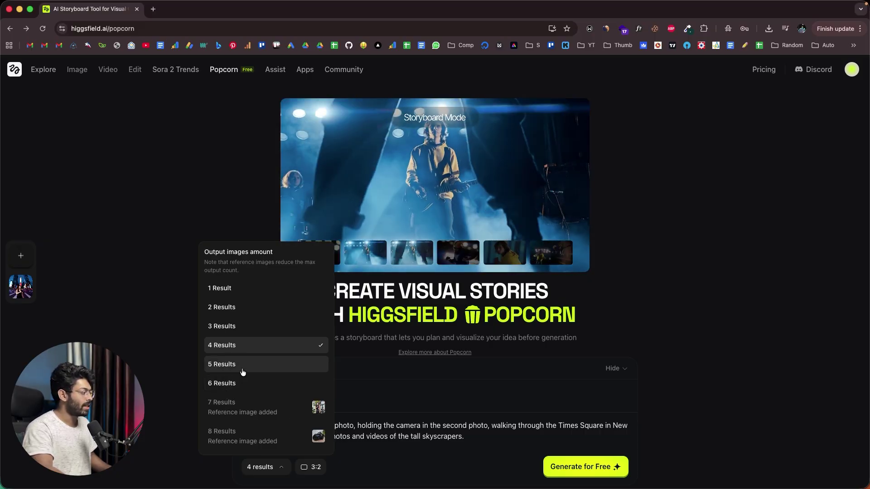
{"action": "left_click", "coordinate": [367, 427]}
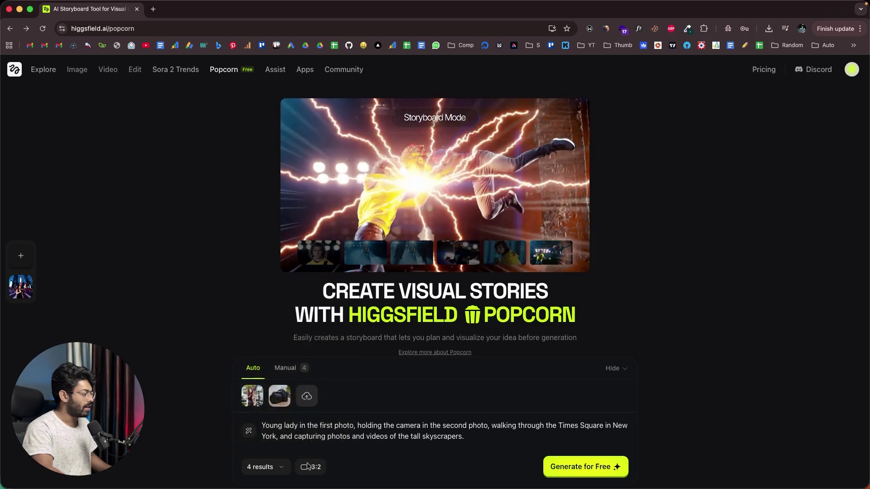
{"action": "left_click", "coordinate": [310, 468]}
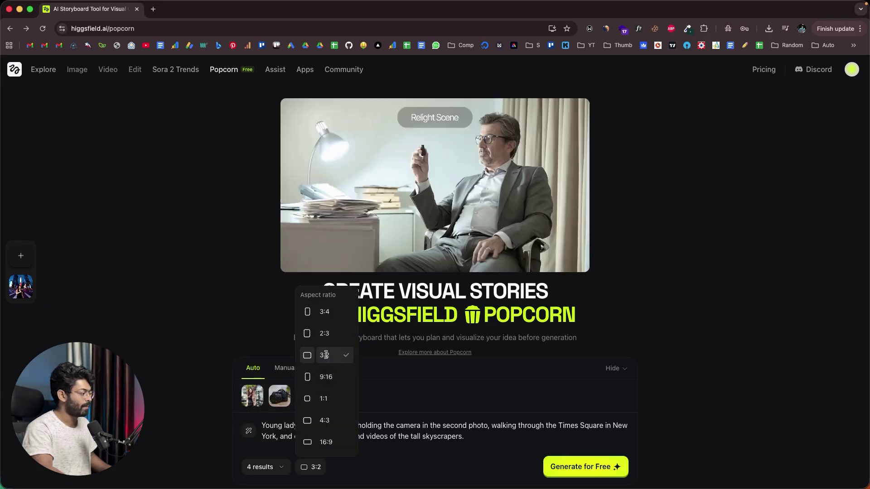
{"action": "left_click", "coordinate": [311, 357]}
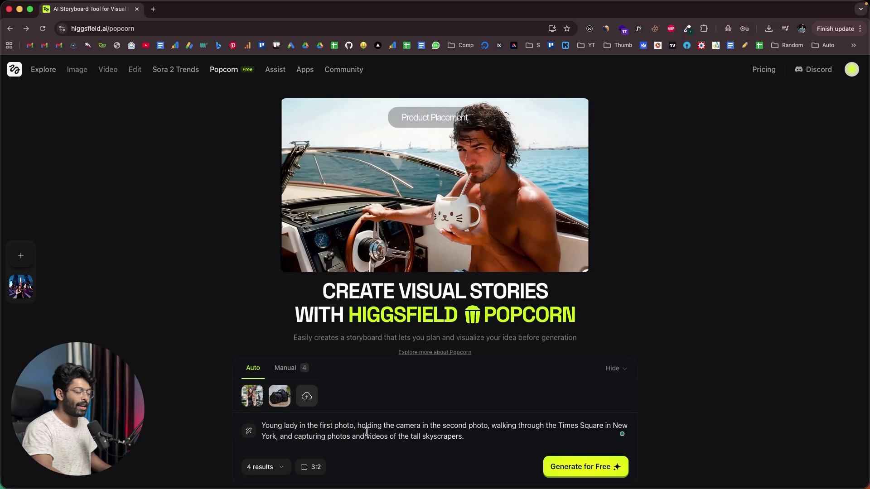
{"action": "left_click", "coordinate": [582, 466]}
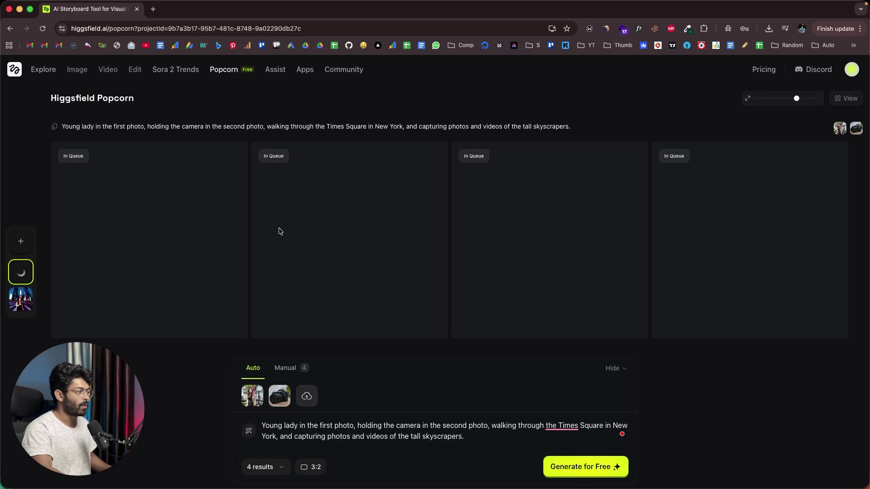
{"action": "left_click_drag", "start_coordinate": [67, 128], "coordinate": [453, 126]}
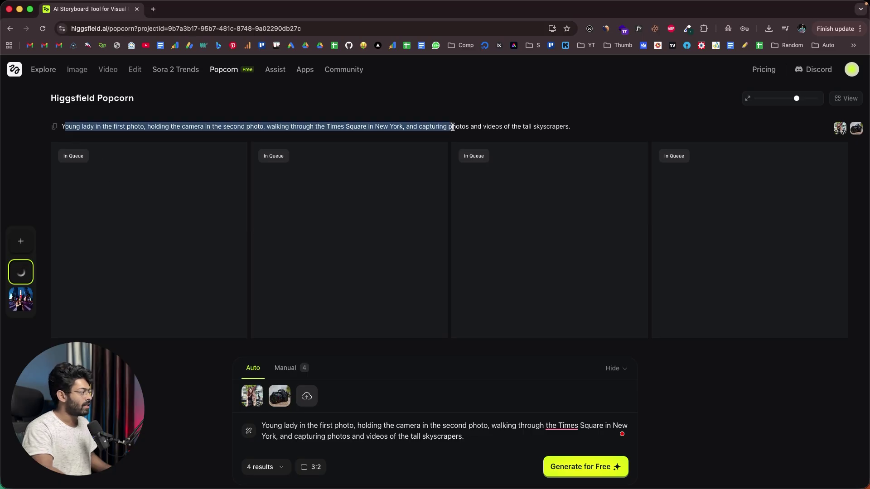
{"action": "left_click", "coordinate": [495, 126]}
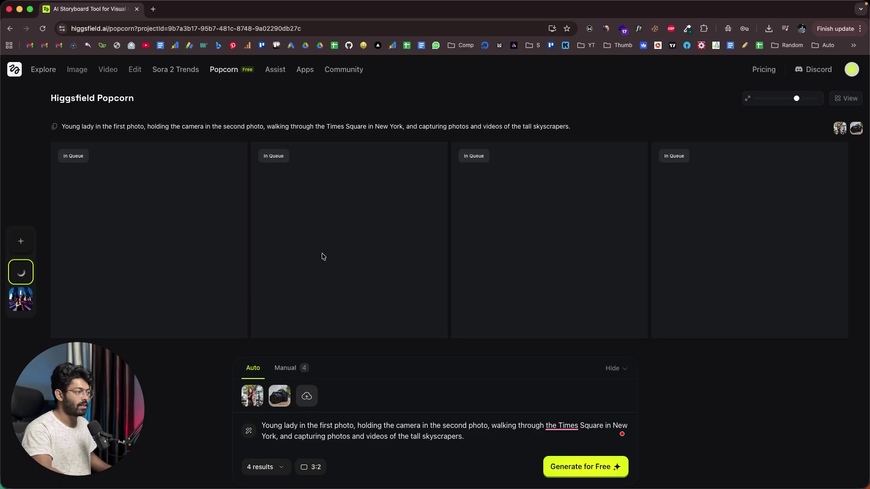
Open the earlier Times Square storyboard project and examine its generated images at full size for character and camera consistency.
{"action": "left_click", "coordinate": [21, 299]}
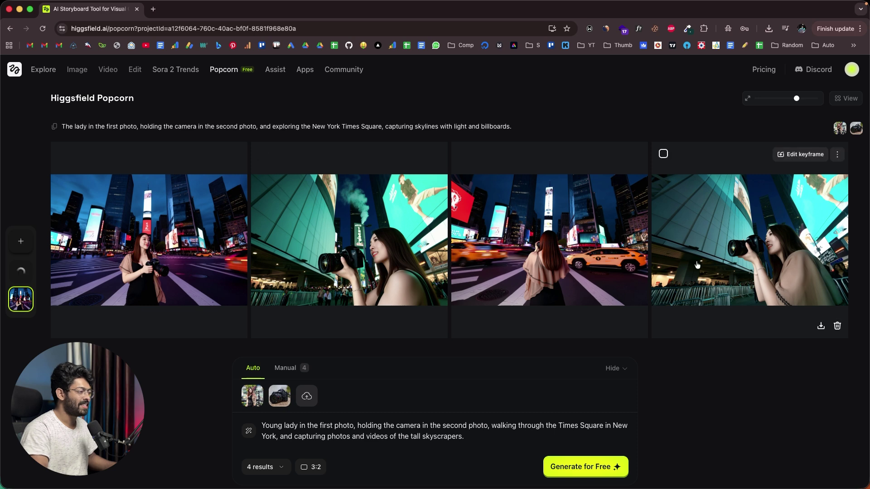
{"action": "left_click", "coordinate": [204, 249]}
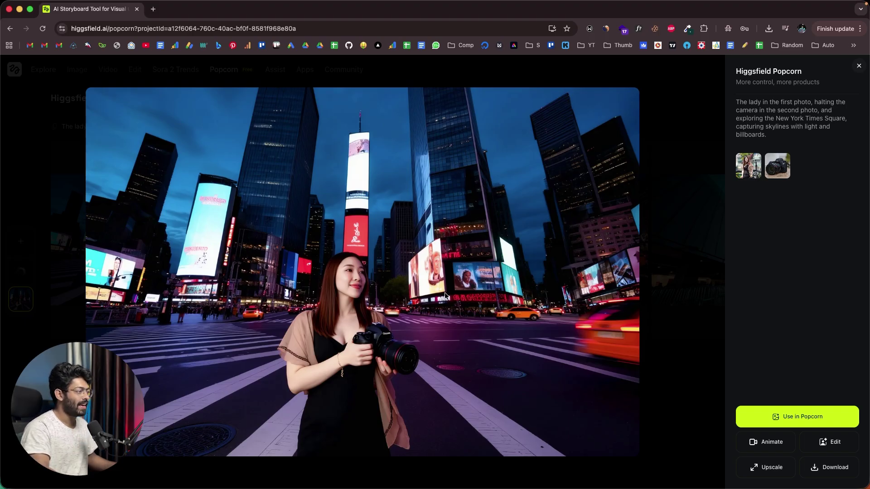
{"action": "left_click", "coordinate": [687, 233]}
{"action": "left_click", "coordinate": [579, 233]}
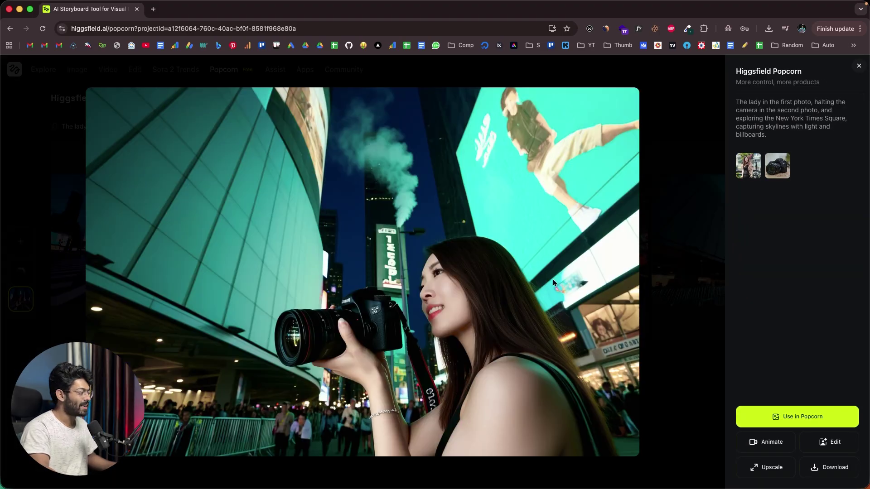
{"action": "left_click", "coordinate": [694, 247]}
{"action": "left_click", "coordinate": [413, 310]}
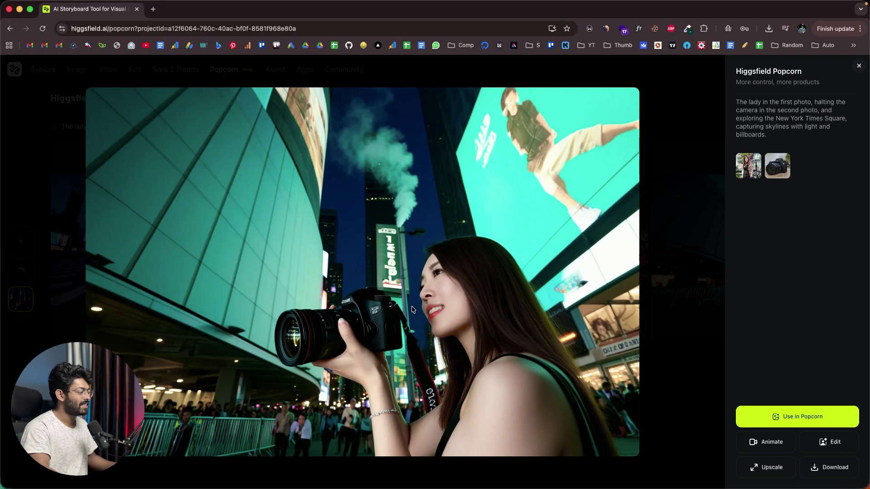
{"action": "left_click", "coordinate": [678, 254]}
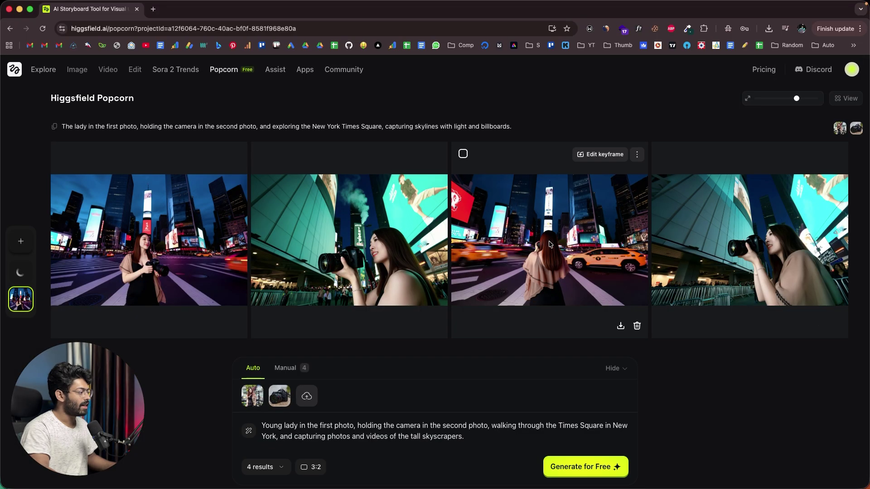
{"action": "left_click", "coordinate": [623, 274]}
{"action": "left_click", "coordinate": [703, 245]}
{"action": "left_click", "coordinate": [702, 245]}
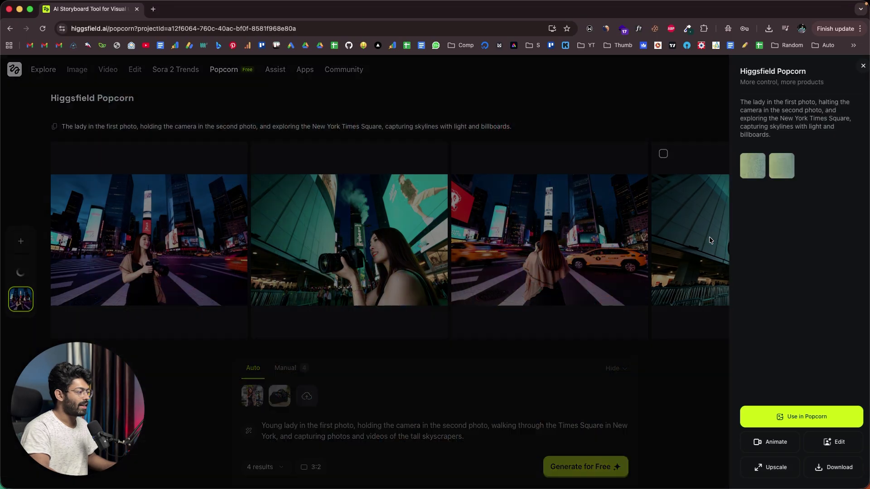
{"action": "left_click", "coordinate": [486, 320]}
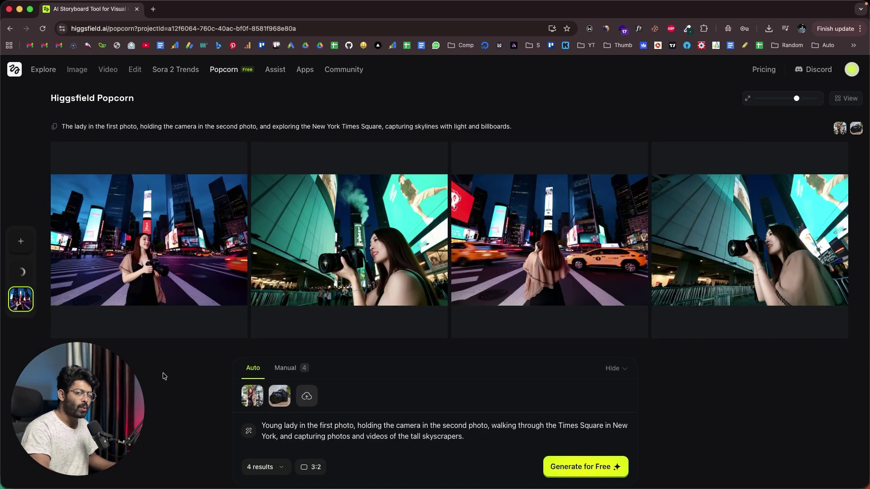
Reuse the earlier storyboard's first image, the woman holding the camera at the crosswalk, as an additional Popcorn reference.
{"action": "left_click", "coordinate": [178, 221]}
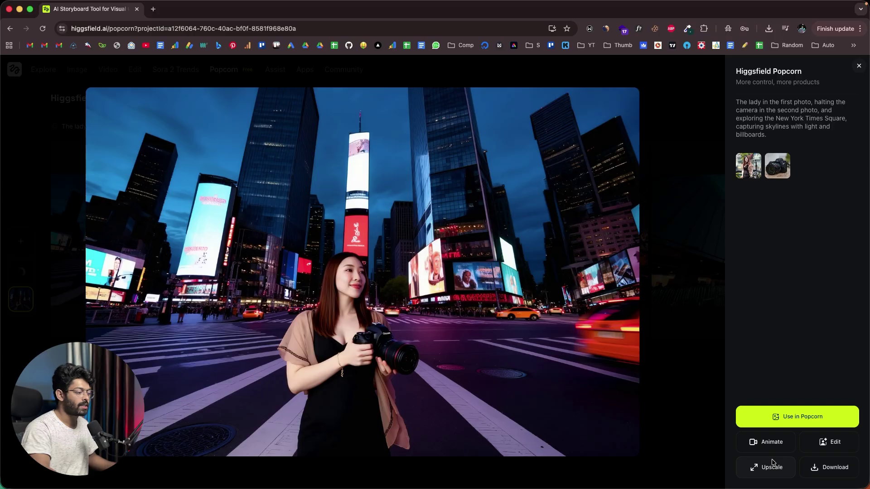
{"action": "left_click", "coordinate": [802, 421]}
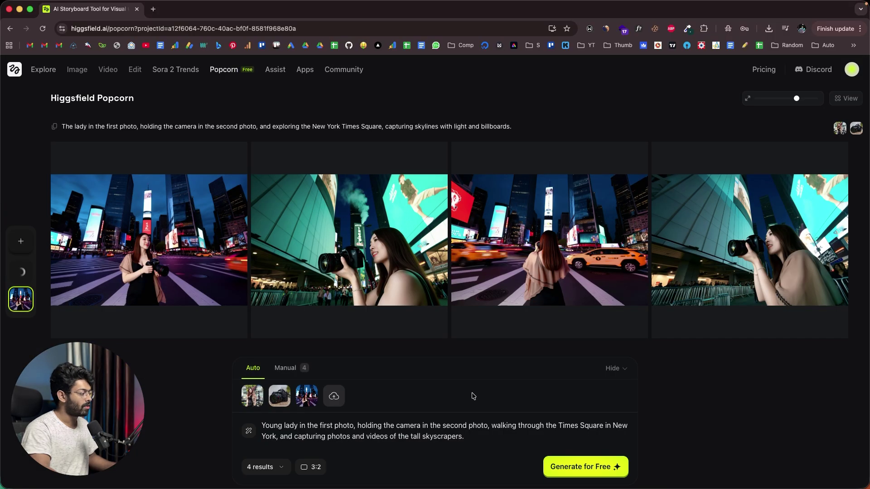
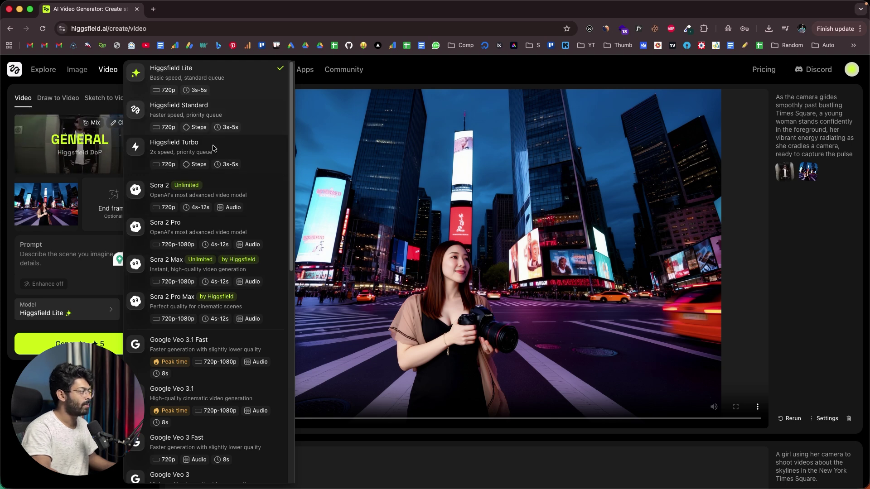
Examine the video models available for animating the Times Square image.
{"action": "scroll", "coordinate": [186, 237], "scroll_direction": "down", "scroll_amount": 2}
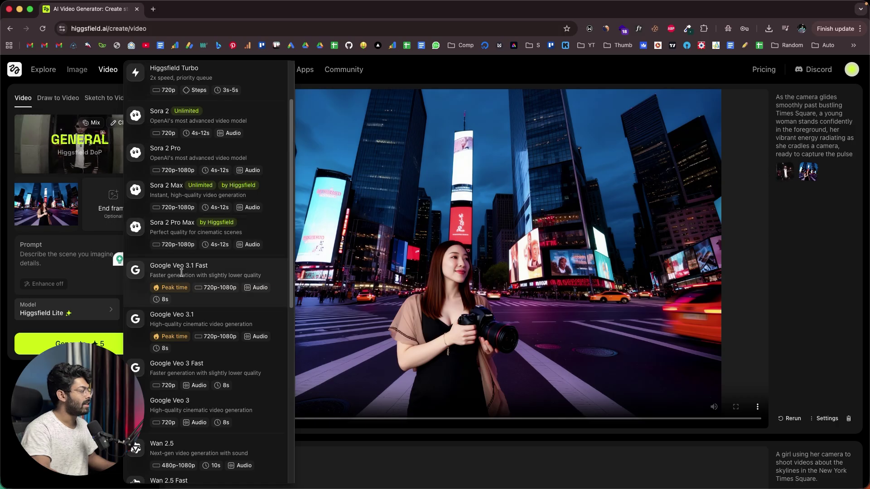
{"action": "scroll", "coordinate": [204, 272], "scroll_direction": "down", "scroll_amount": 5}
{"action": "scroll", "coordinate": [201, 221], "scroll_direction": "down", "scroll_amount": 5}
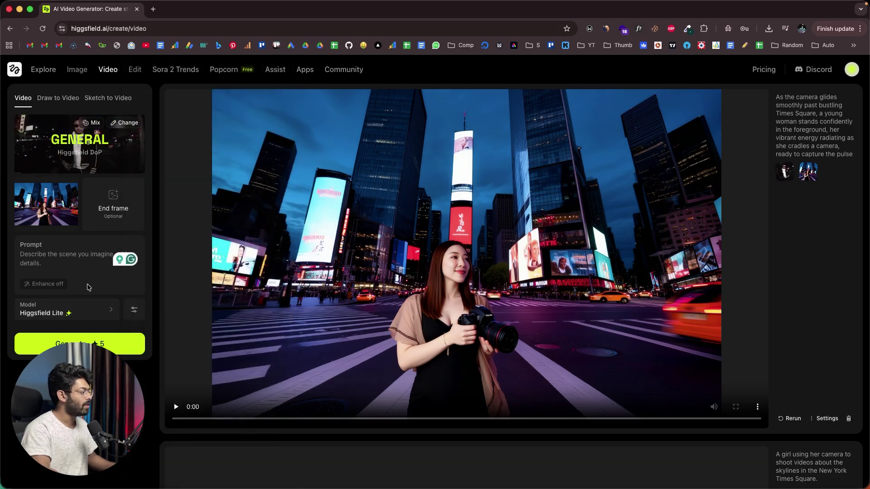
Return to the Times Square storyboard and send its first image, the woman at the crosswalk, to video generation.
{"action": "left_click", "coordinate": [10, 29]}
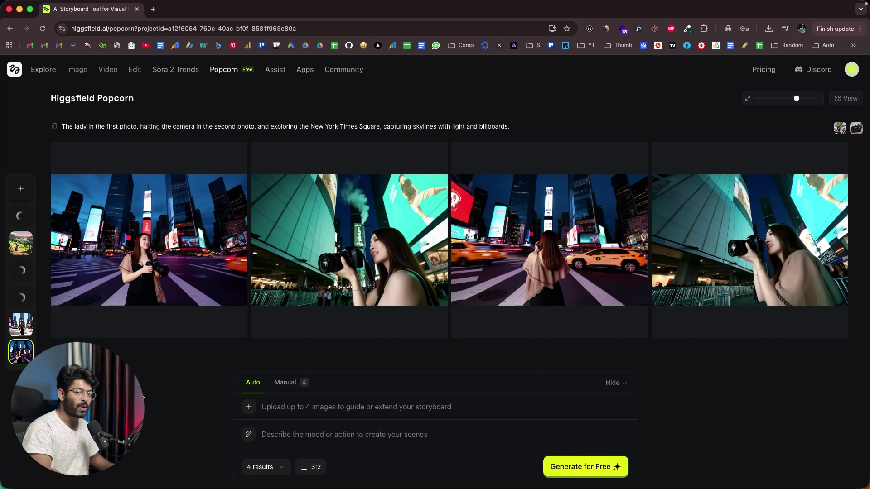
{"action": "left_click", "coordinate": [196, 232]}
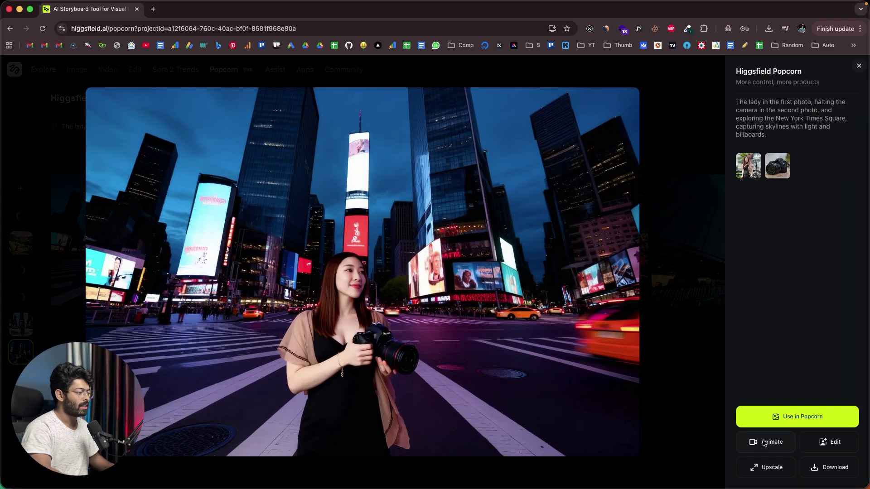
{"action": "left_click", "coordinate": [760, 446]}
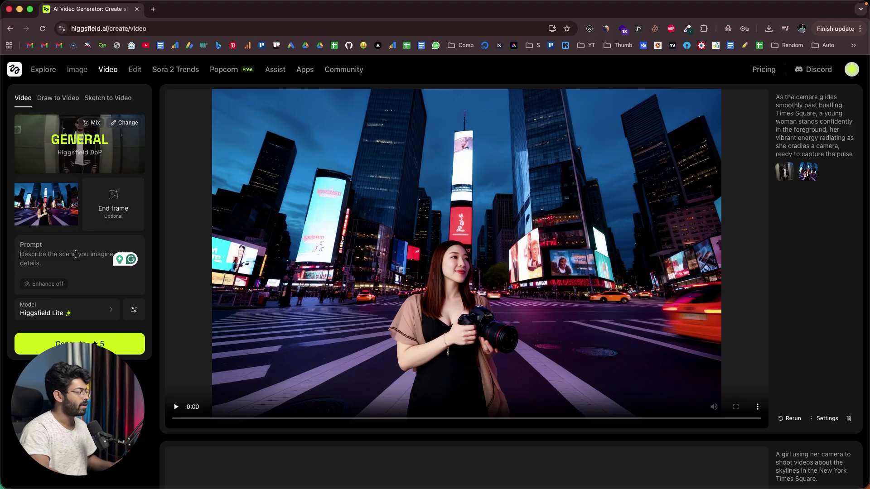
Enter the video prompt "The lady capturing photos of the skylines in the New York Times Square using her camera." and choose the Google Veo 3 Fast model.
{"action": "type", "text": "The lady capturing photos of the skylines in the New York Times Square using her camera."}
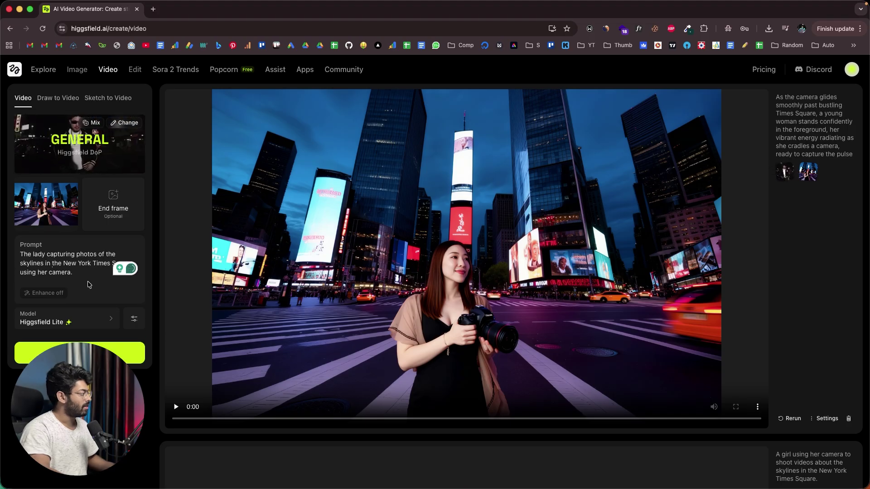
{"action": "left_click", "coordinate": [86, 317]}
{"action": "scroll", "coordinate": [185, 294], "scroll_direction": "down", "scroll_amount": 5}
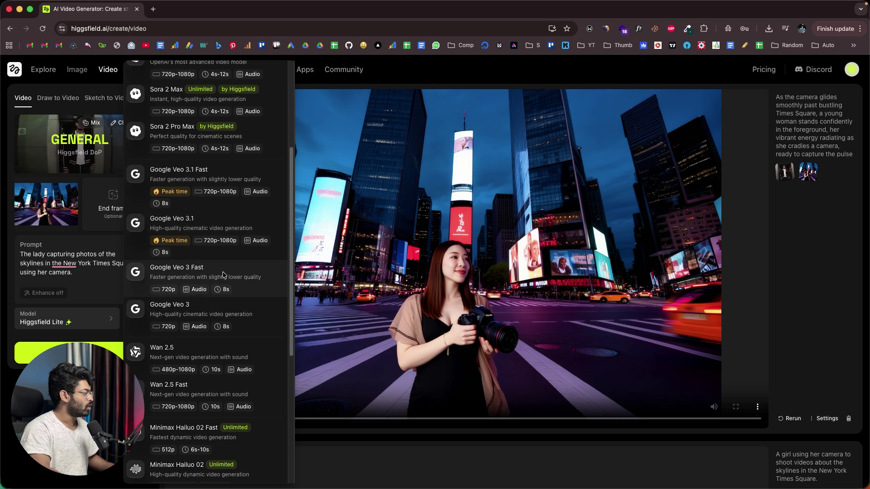
{"action": "left_click", "coordinate": [213, 275]}
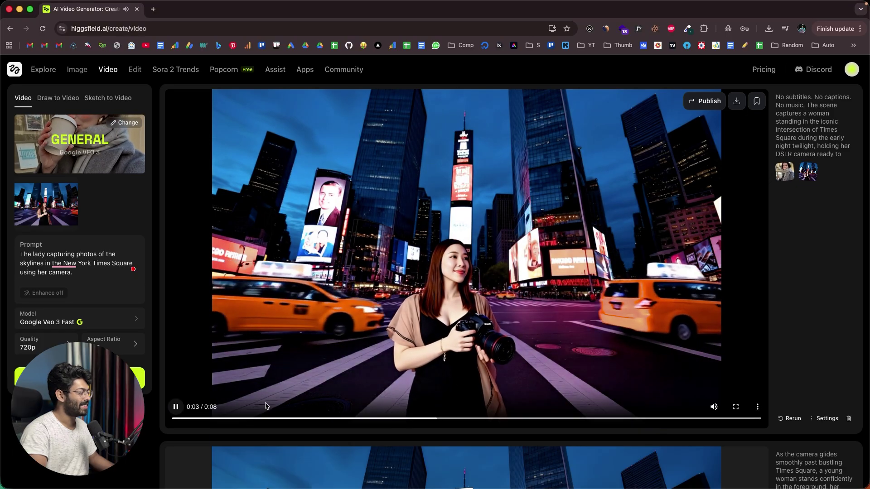
Play back the generated Times Square video and look over the clips in the video history.
{"action": "left_click", "coordinate": [177, 408]}
{"action": "scroll", "coordinate": [272, 272], "scroll_direction": "down", "scroll_amount": 3}
{"action": "scroll", "coordinate": [91, 181], "scroll_direction": "up", "scroll_amount": 3}
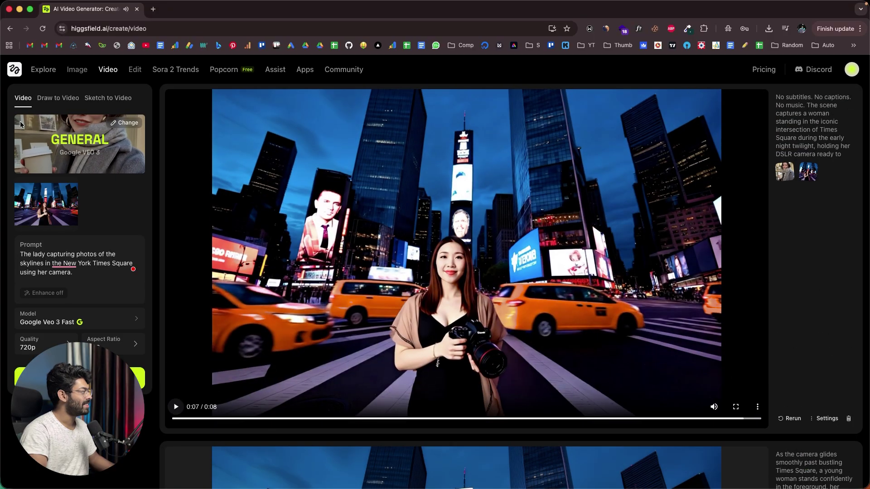
Return to the Times Square storyboard and review its individual images at full size.
{"action": "left_click", "coordinate": [10, 28]}
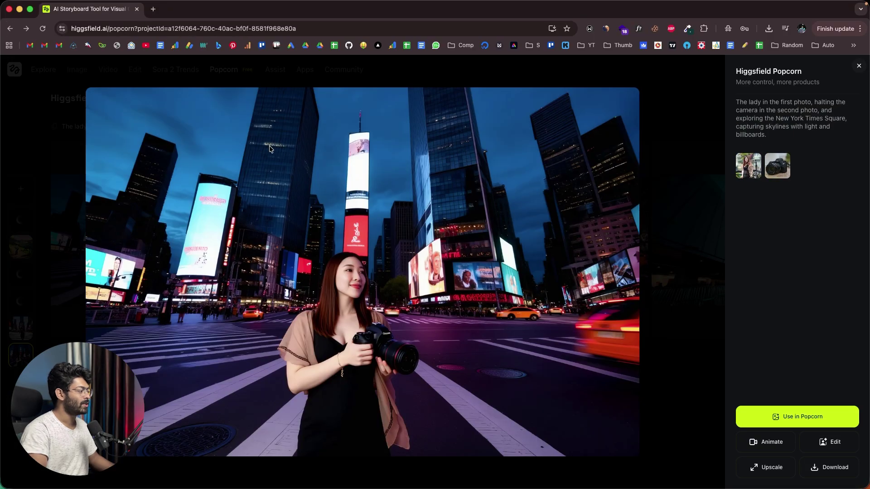
{"action": "left_click", "coordinate": [675, 137]}
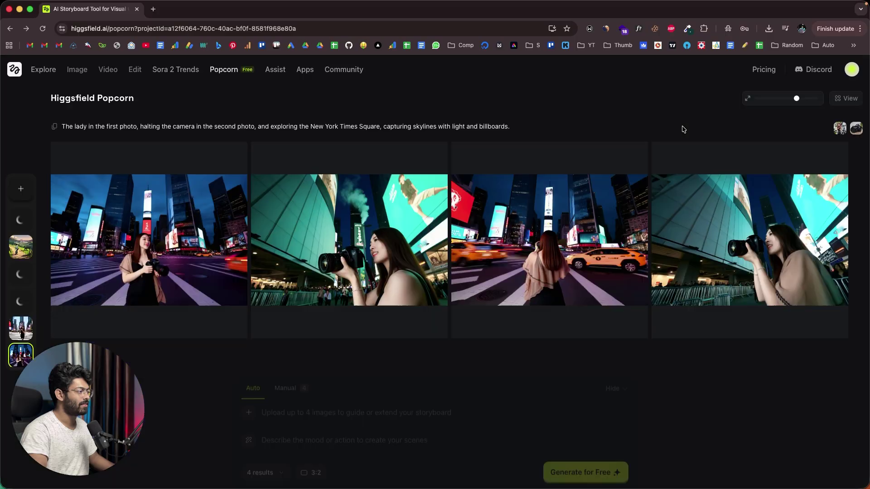
{"action": "left_click", "coordinate": [391, 252]}
{"action": "left_click", "coordinate": [675, 224]}
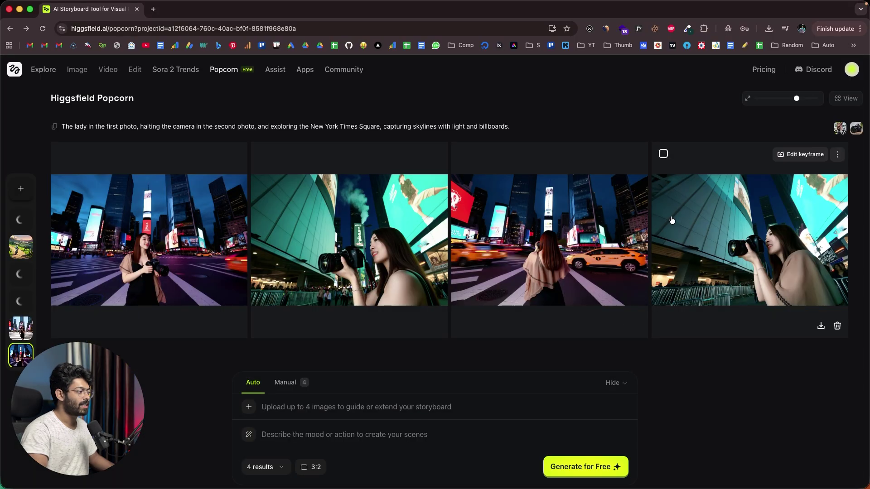
{"action": "left_click", "coordinate": [470, 291]}
{"action": "left_click", "coordinate": [702, 227]}
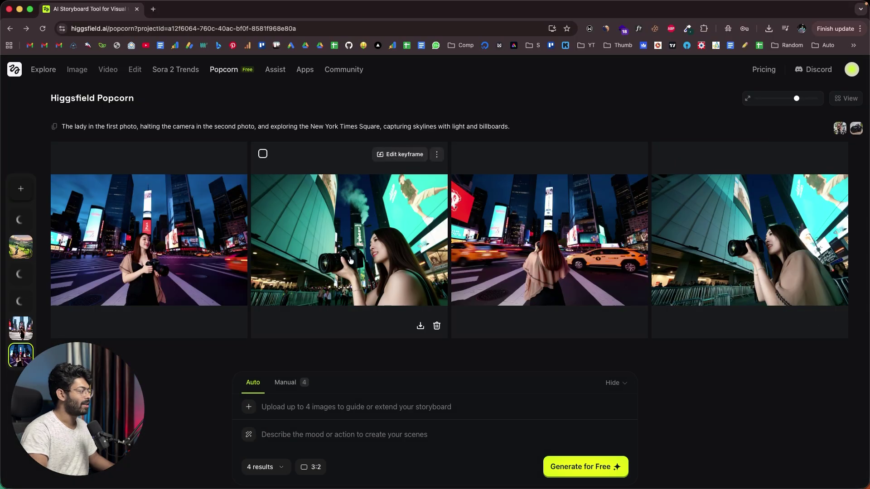
{"action": "left_click", "coordinate": [121, 257]}
{"action": "left_click", "coordinate": [671, 169]}
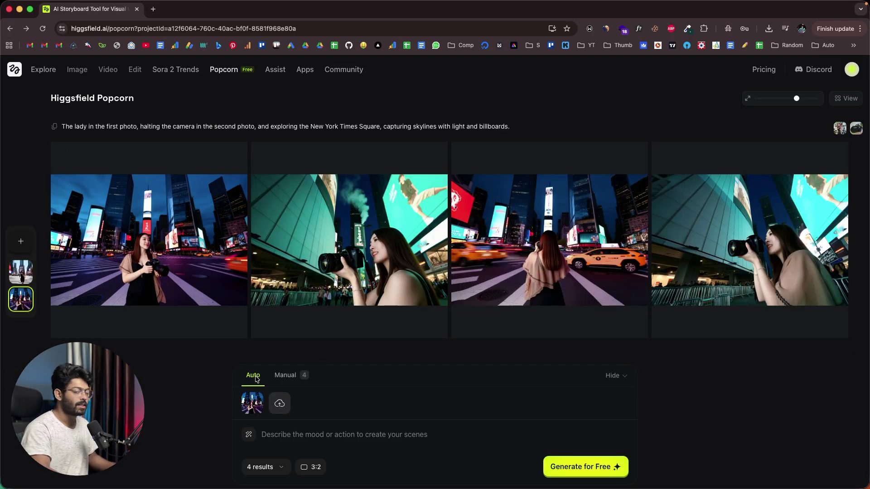
Check the manual scene mode, start a new Popcorn project, and remove the Times Square reference image.
{"action": "left_click", "coordinate": [285, 376]}
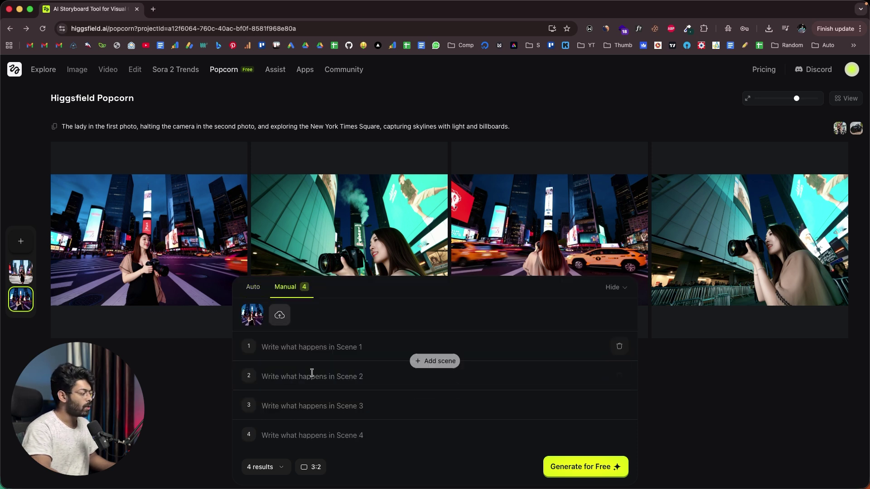
{"action": "left_click", "coordinate": [22, 242]}
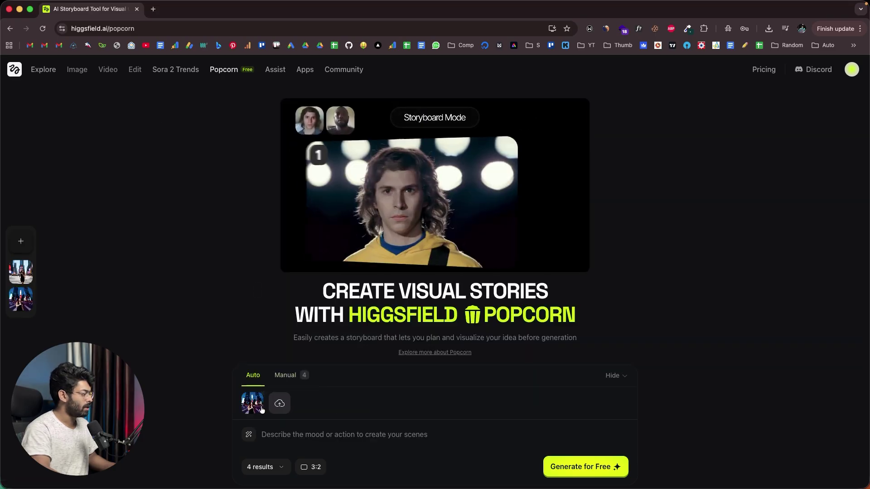
{"action": "left_click", "coordinate": [263, 410]}
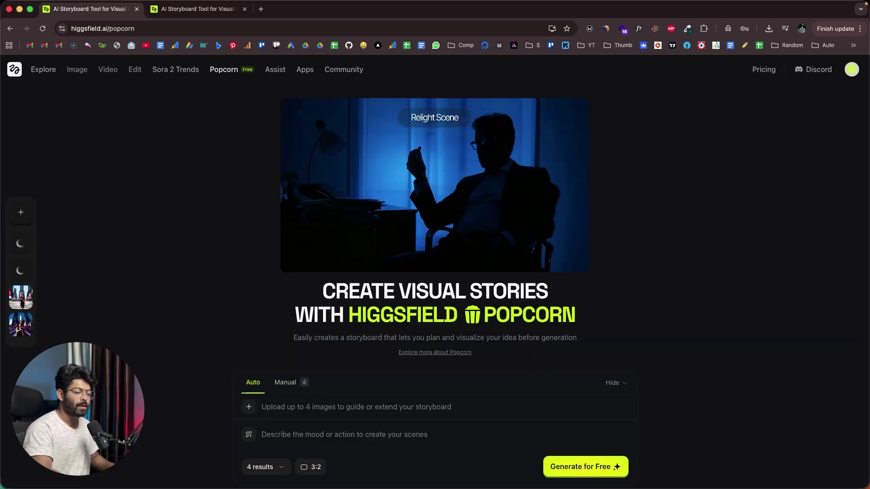
Preview the photo of the smiling man in the blue shirt and add it as the storyboard's reference image.
{"action": "key", "text": "space"}
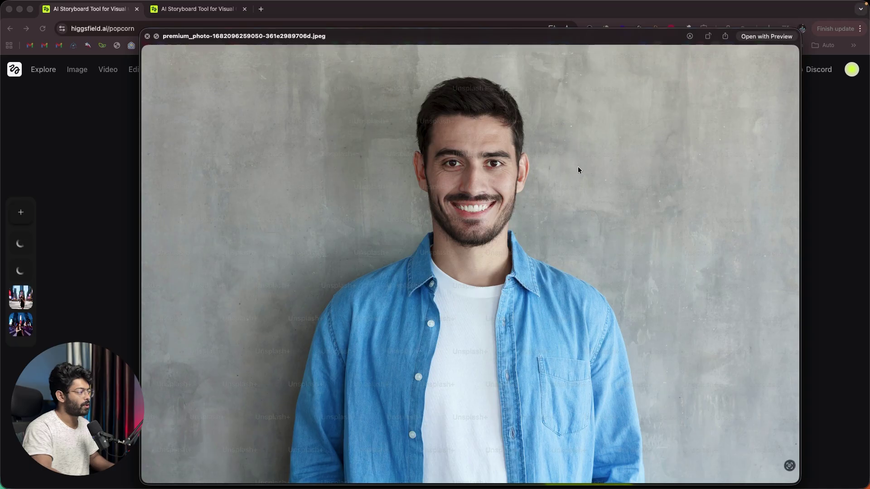
{"action": "key", "text": "space"}
{"action": "left_click_drag", "start_coordinate": [868, 200], "coordinate": [369, 415]}
Enter the prompt "The man looks for a dragon. Walking through the forest, he finds and fights the dragon from the cave, in Ghibli style, medieval age.".
{"action": "left_click", "coordinate": [307, 442]}
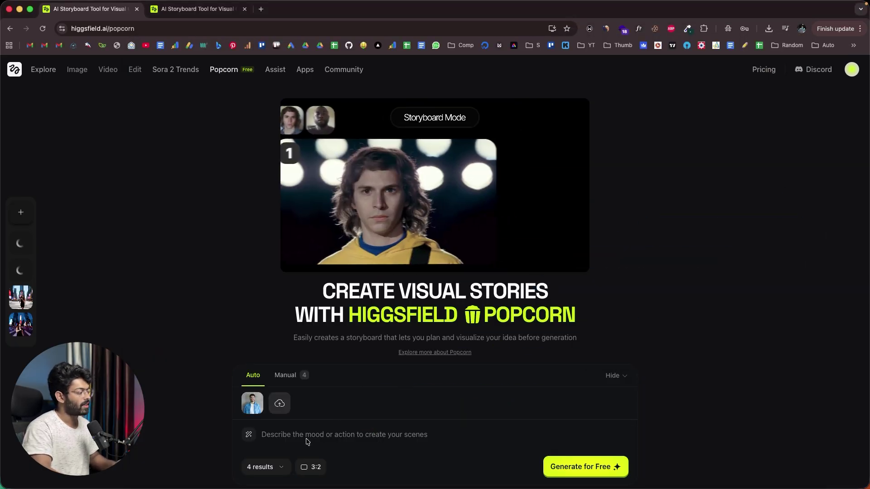
{"action": "type", "text": "The man looks for a dragon. Walking through the forest, he finds and fights the dragon from the cave, in Ghibli style, medieval age."}
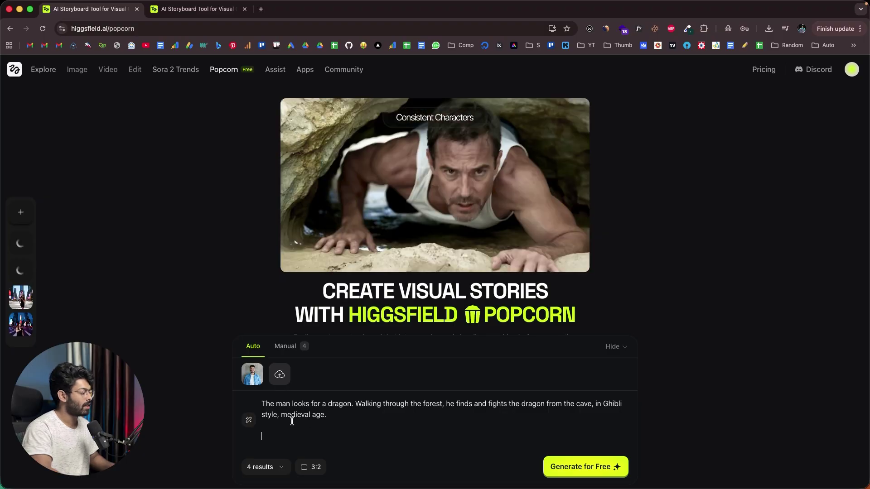
{"action": "left_click_drag", "start_coordinate": [348, 421], "coordinate": [244, 406]}
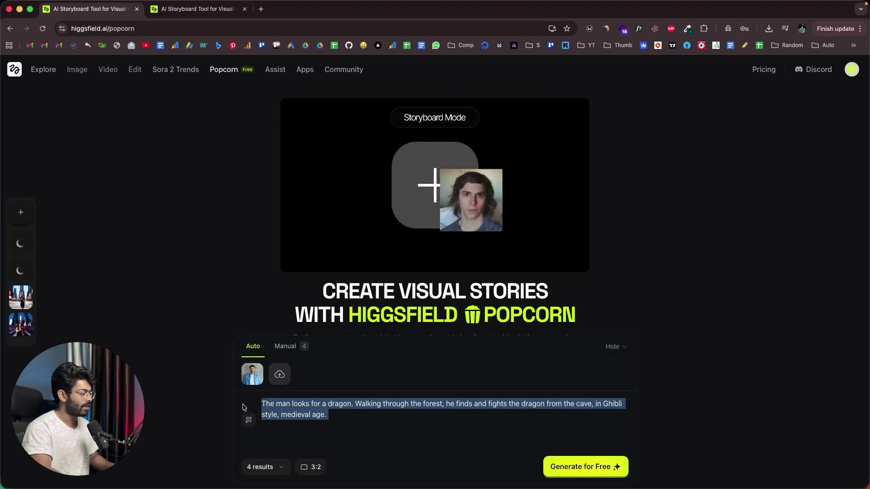
{"action": "left_click", "coordinate": [302, 419]}
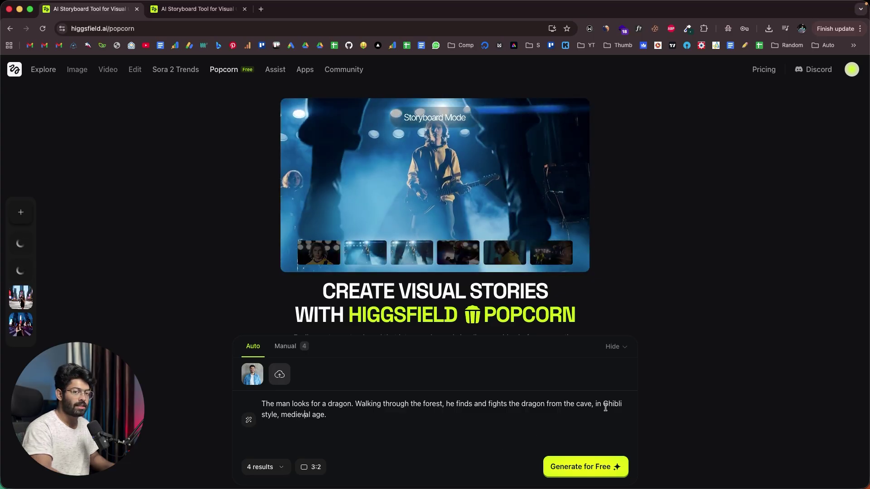
Keep 4 results and generate the Ghibli-style dragon storyboard.
{"action": "left_click", "coordinate": [256, 467]}
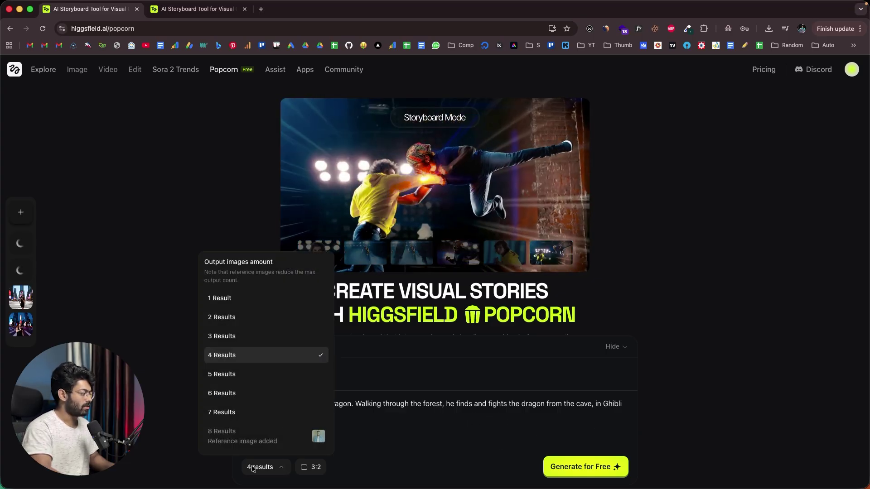
{"action": "left_click", "coordinate": [267, 357]}
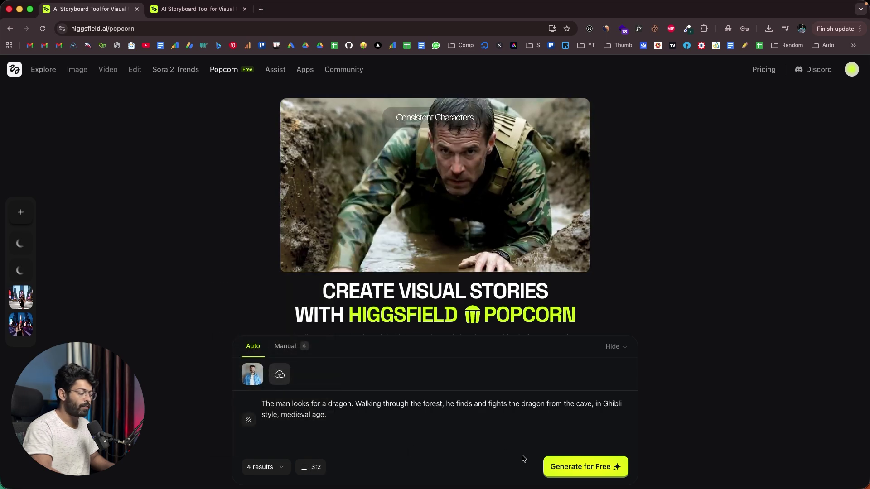
{"action": "left_click", "coordinate": [564, 468]}
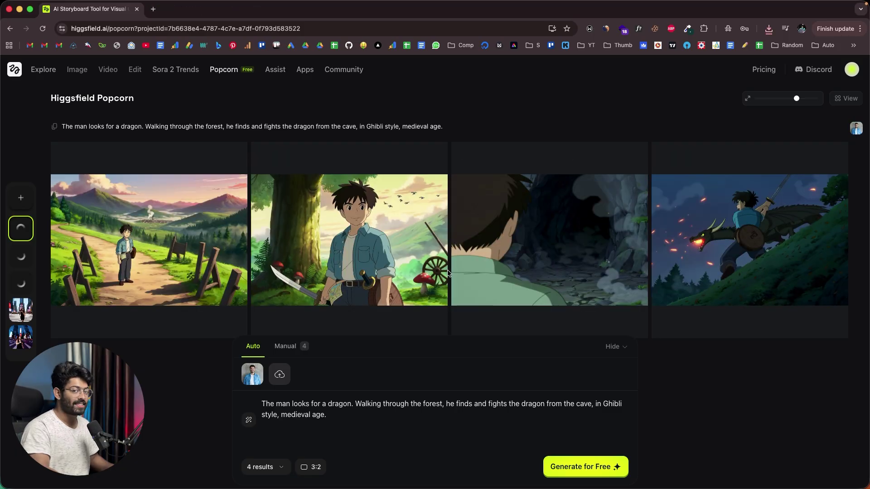
Examine each of the four generated dragon storyboard images at full size for character and story consistency.
{"action": "left_click", "coordinate": [149, 240]}
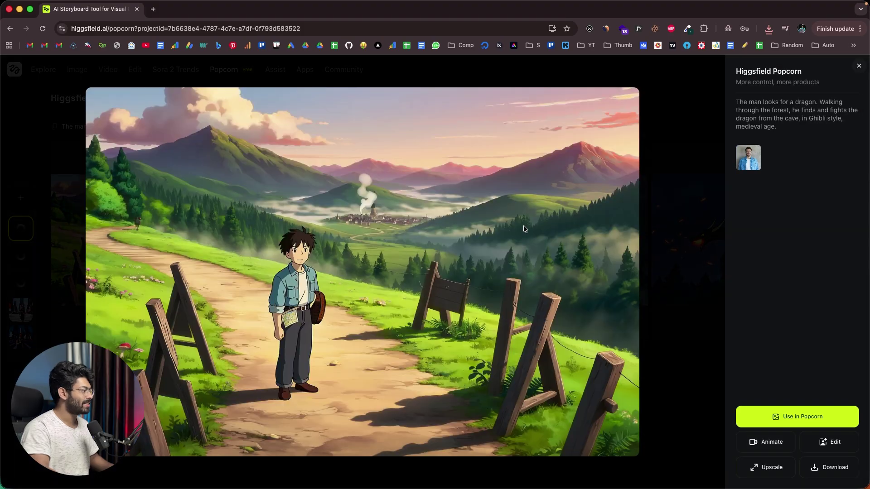
{"action": "left_click", "coordinate": [696, 241]}
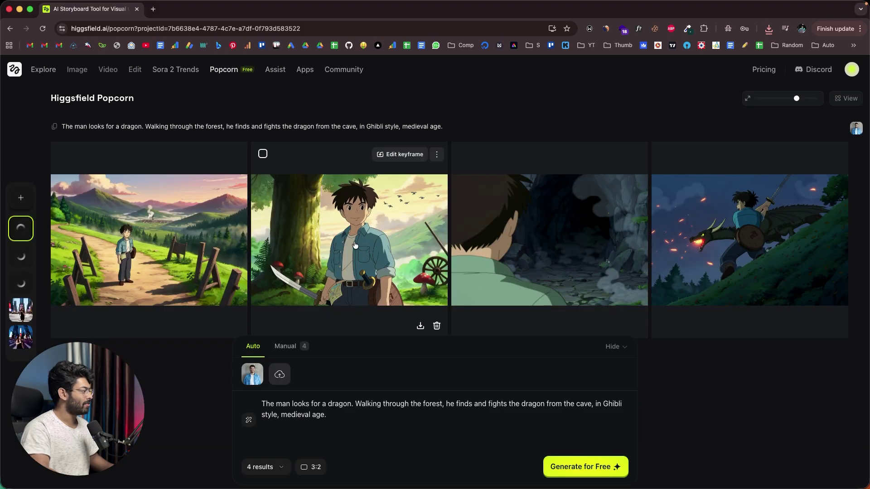
{"action": "left_click", "coordinate": [355, 242]}
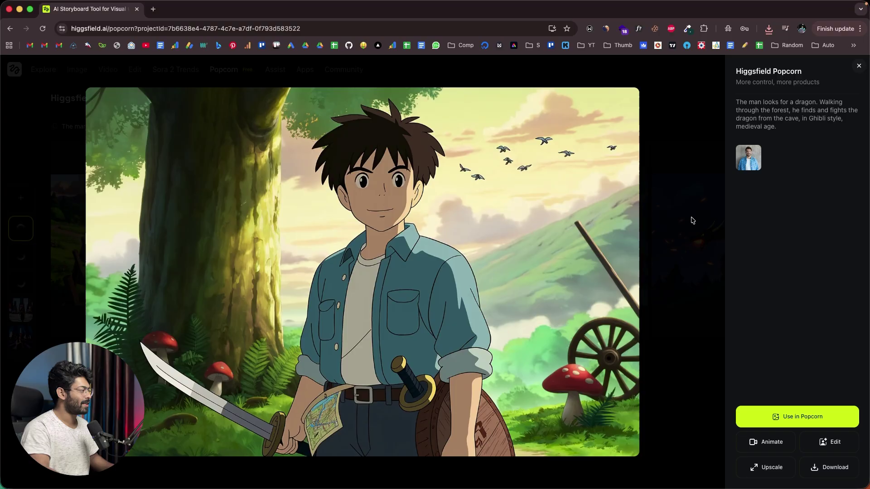
{"action": "left_click", "coordinate": [692, 220]}
{"action": "left_click", "coordinate": [569, 218]}
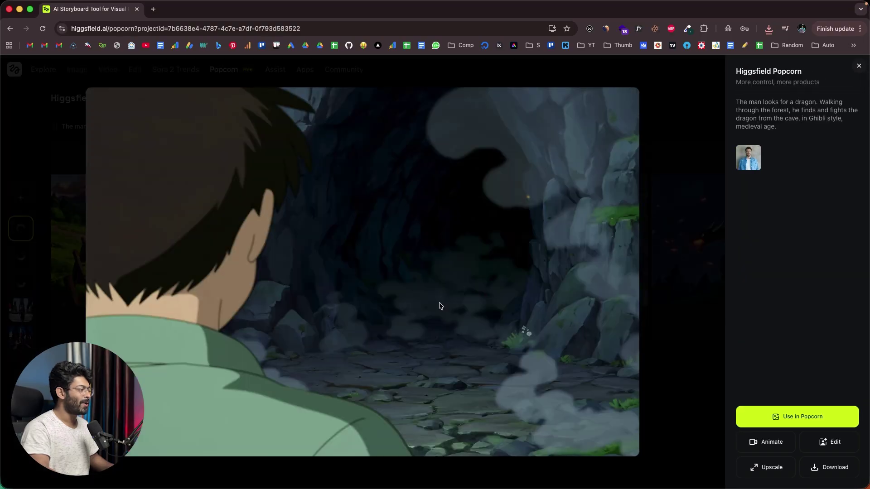
{"action": "left_click", "coordinate": [674, 194]}
{"action": "left_click", "coordinate": [675, 195]}
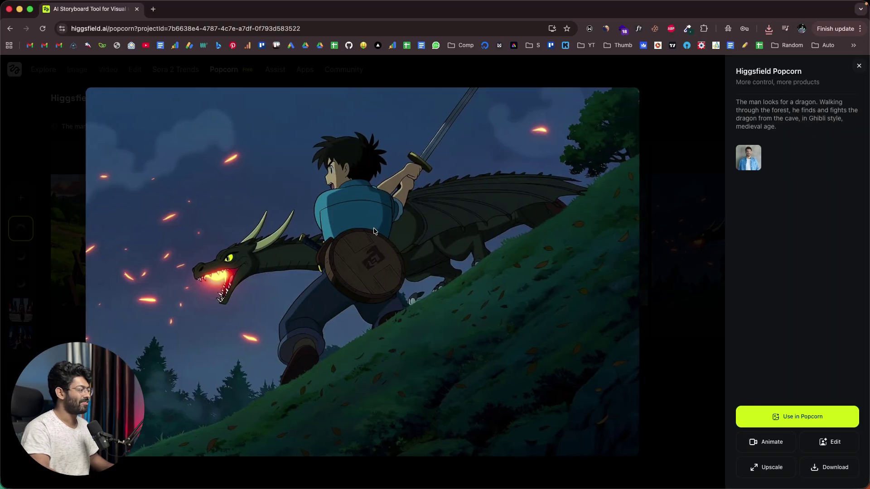
{"action": "left_click", "coordinate": [672, 248]}
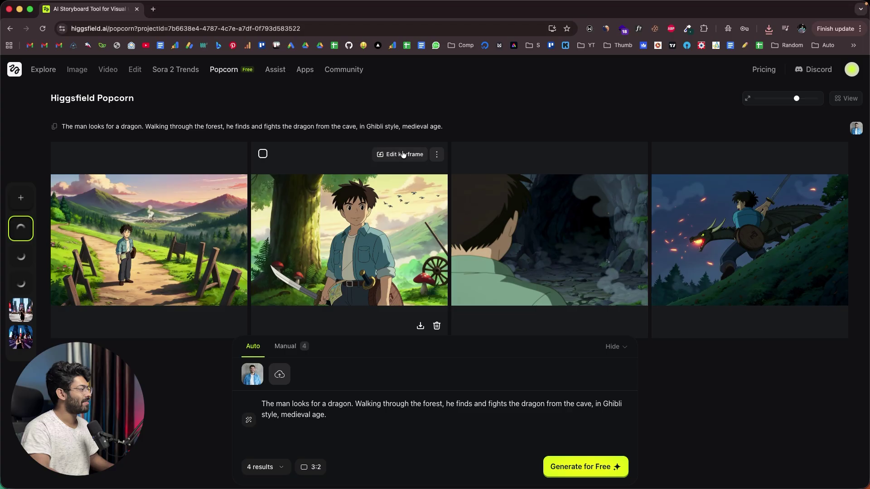
Review the dragon storyboard's prompt and the first image's reuse options, and return to the Popcorn start page.
{"action": "left_click_drag", "start_coordinate": [445, 127], "coordinate": [100, 126]}
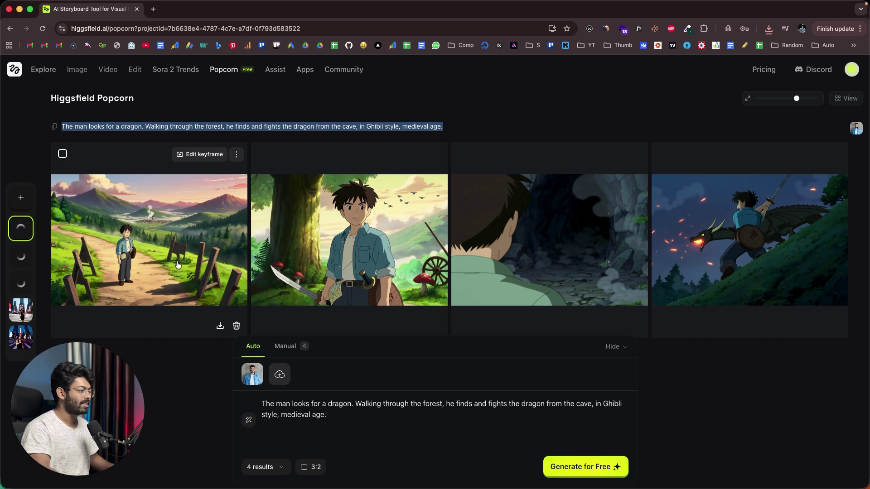
{"action": "left_click", "coordinate": [438, 109]}
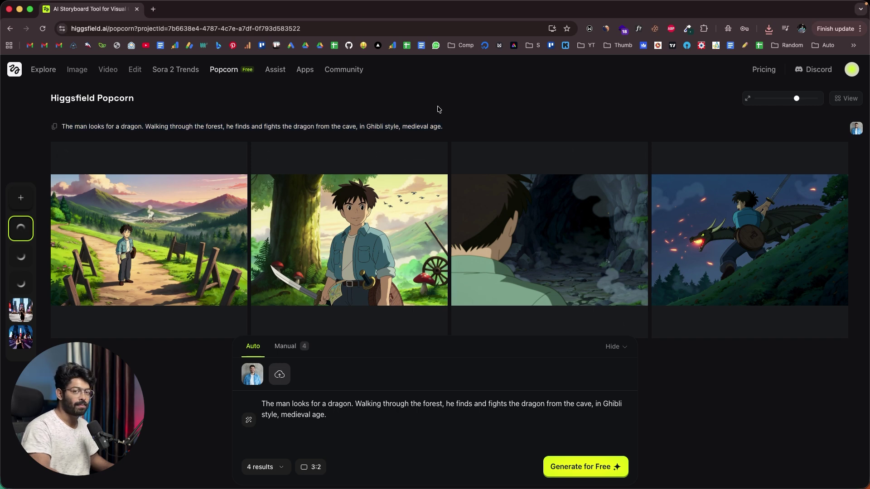
{"action": "left_click", "coordinate": [189, 237]}
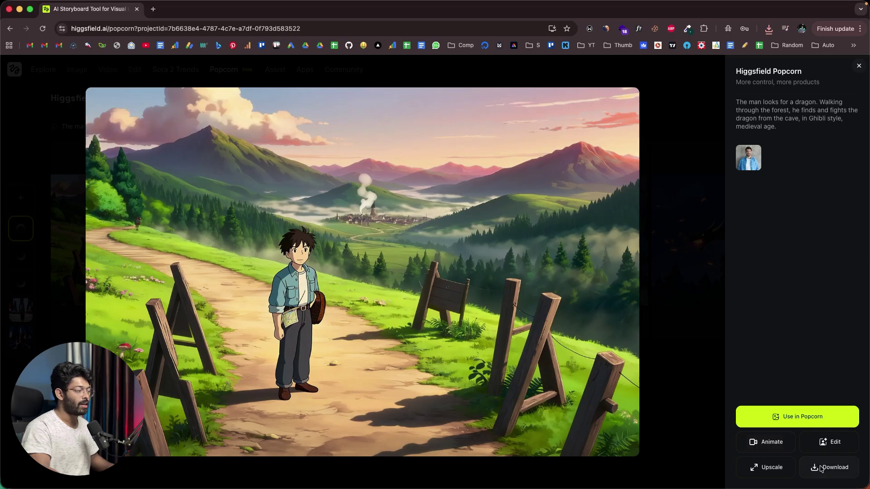
{"action": "left_click", "coordinate": [675, 265]}
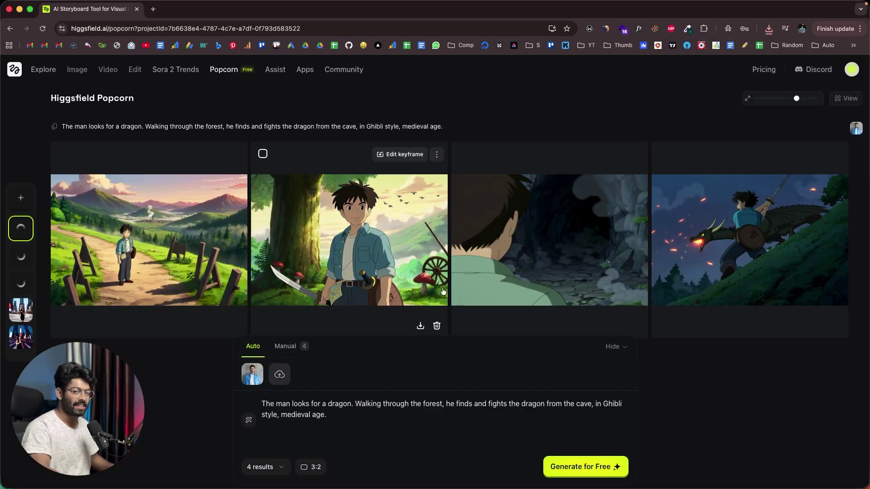
{"action": "left_click", "coordinate": [229, 74]}
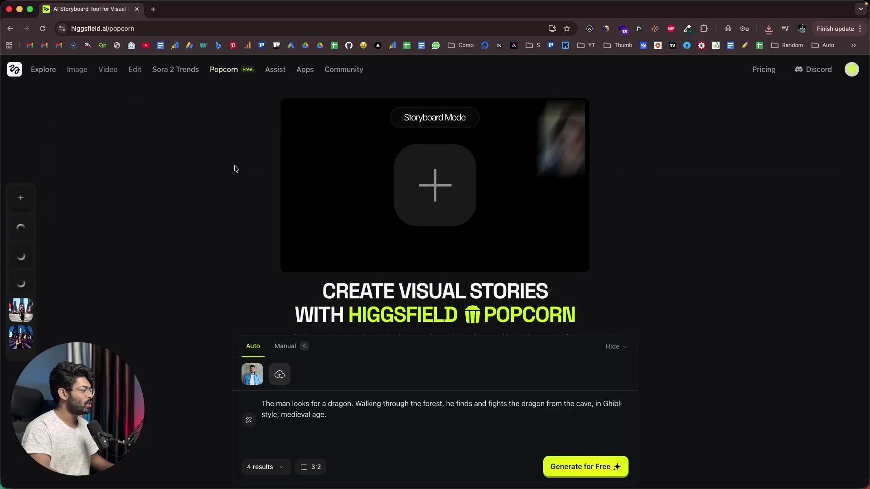